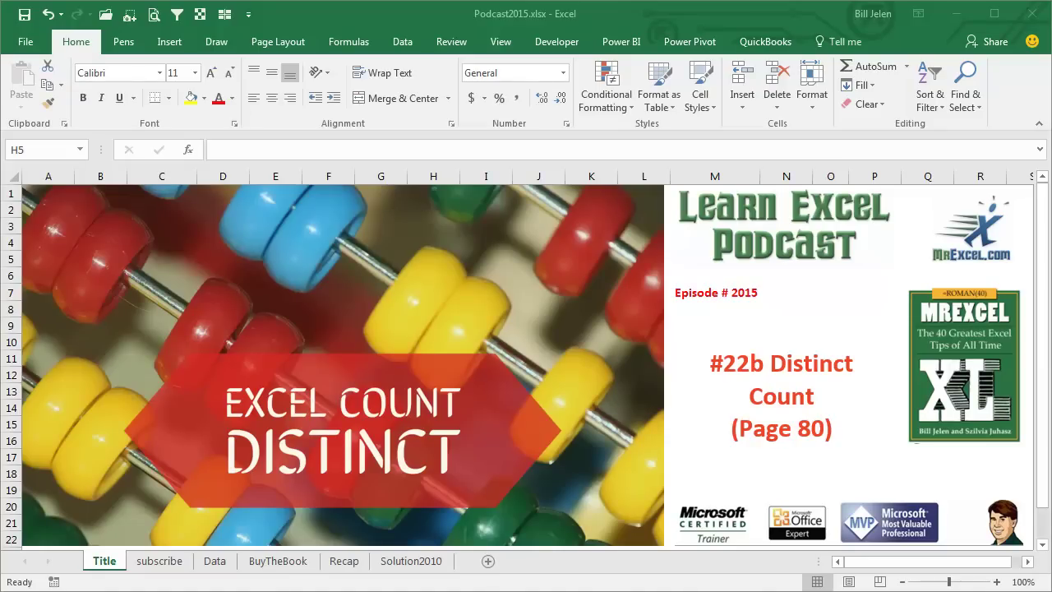
# Move past the subscribe sheet to the Data sheet of product, sector and customer sales records.
pyautogui.click(166, 567)
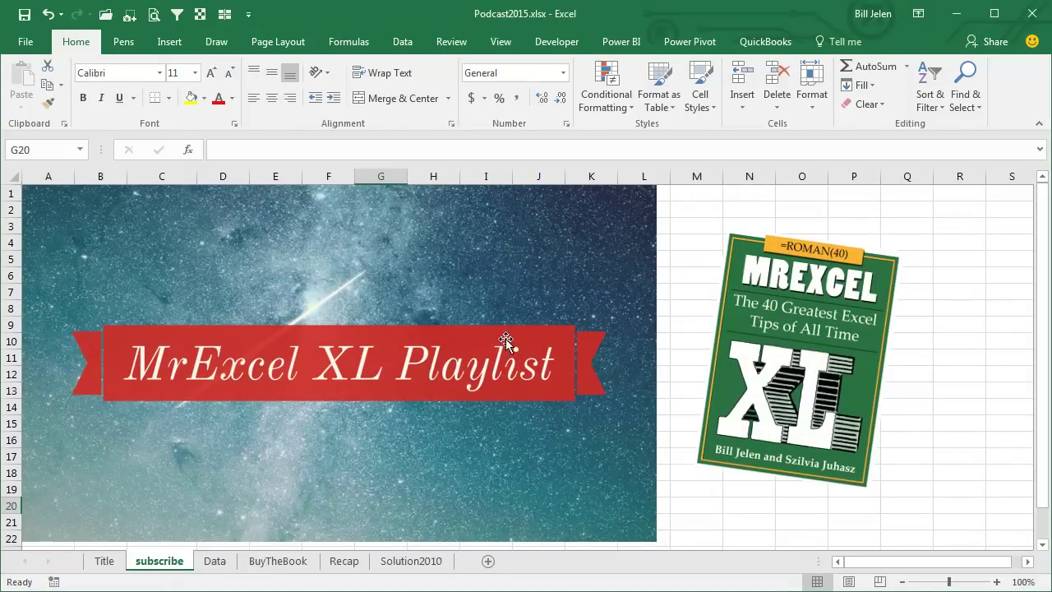
pyautogui.click(215, 561)
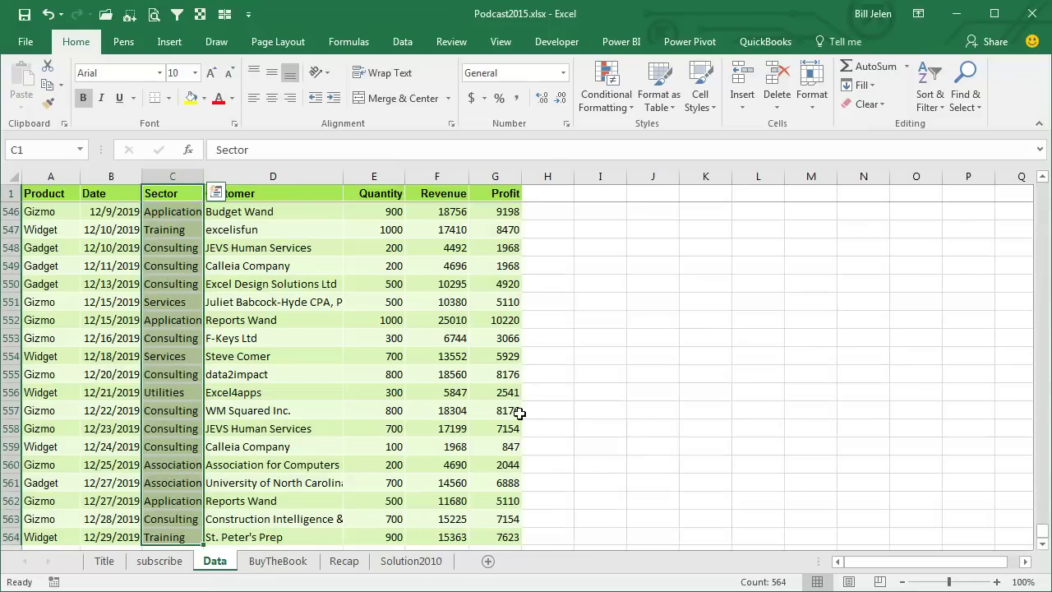
# Insert a pivot table of the sales data on a new sheet, with Sector rows counting Customer.
pyautogui.click(305, 255)
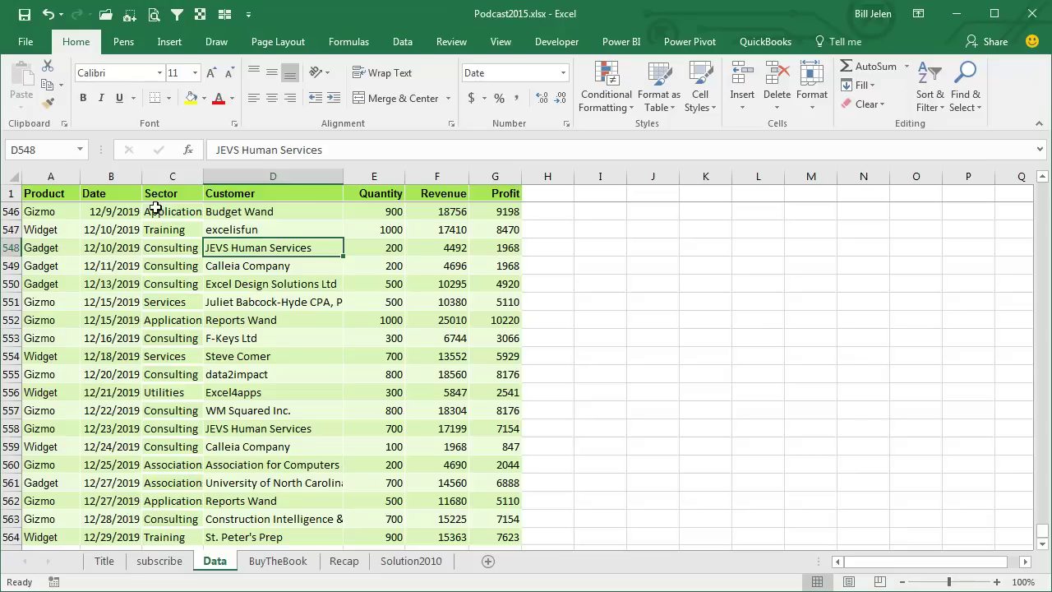
pyautogui.click(169, 42)
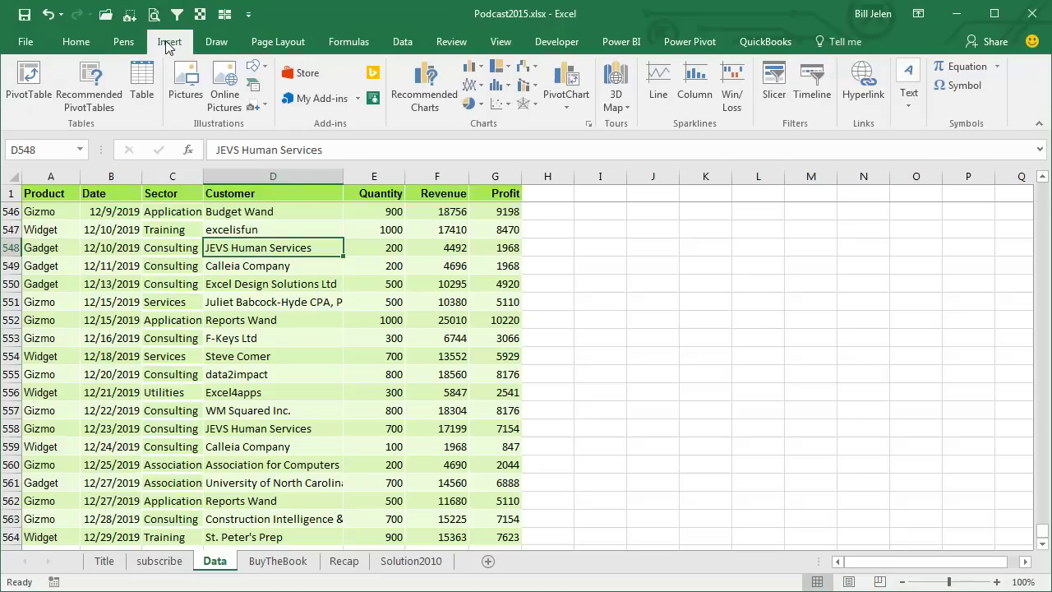
pyautogui.click(34, 73)
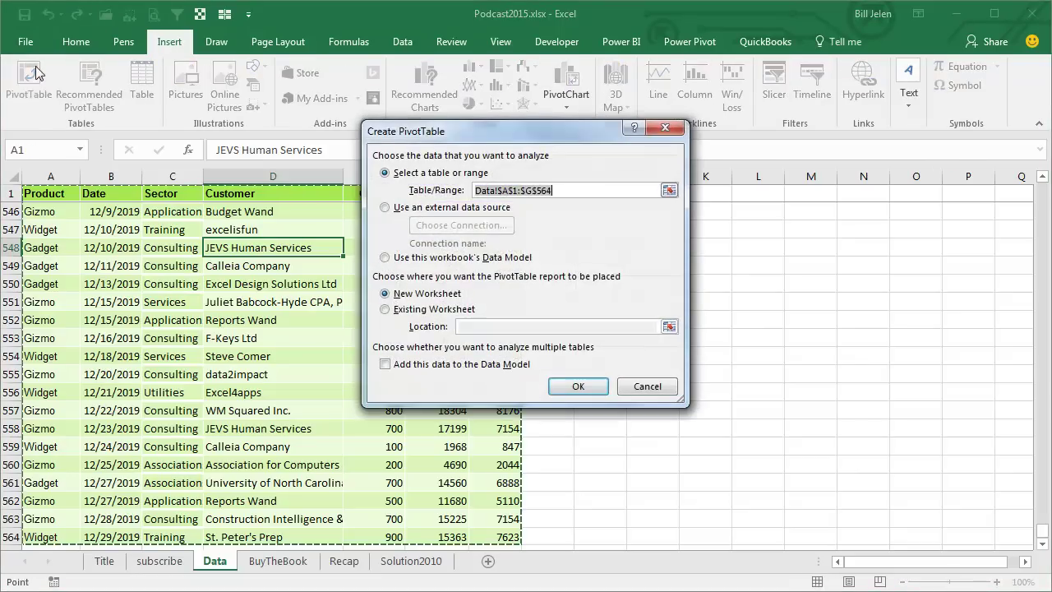
pyautogui.click(576, 386)
pyautogui.moveTo(881, 308)
pyautogui.mouseDown()
pyautogui.moveTo(894, 505)
pyautogui.moveTo(985, 511)
pyautogui.mouseUp()
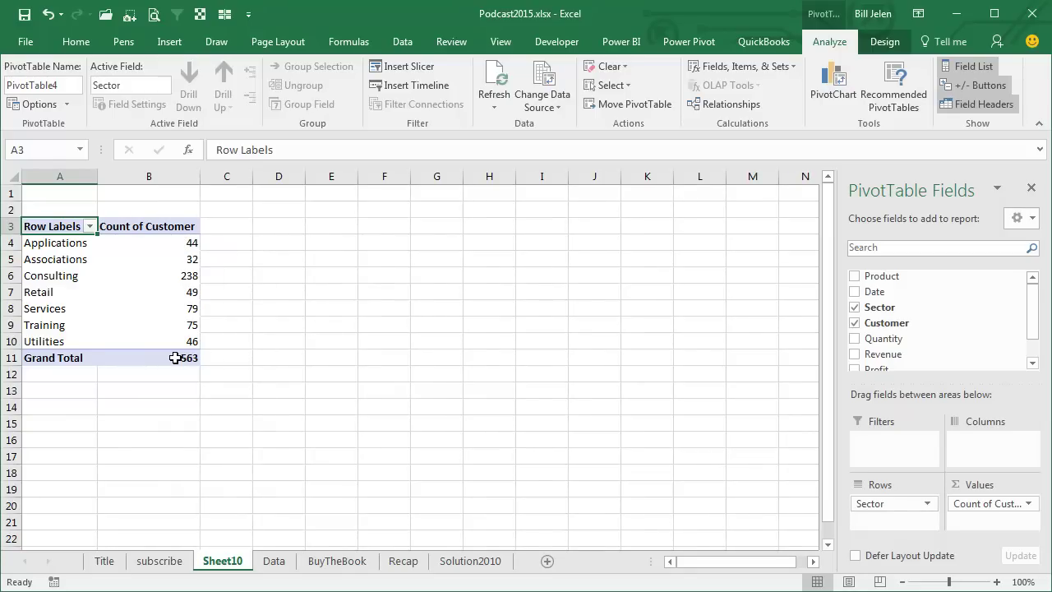
# Delete Sheet10 with its regular count pivot table, confirming the deletion.
pyautogui.rightClick(220, 566)
pyautogui.click(255, 589)
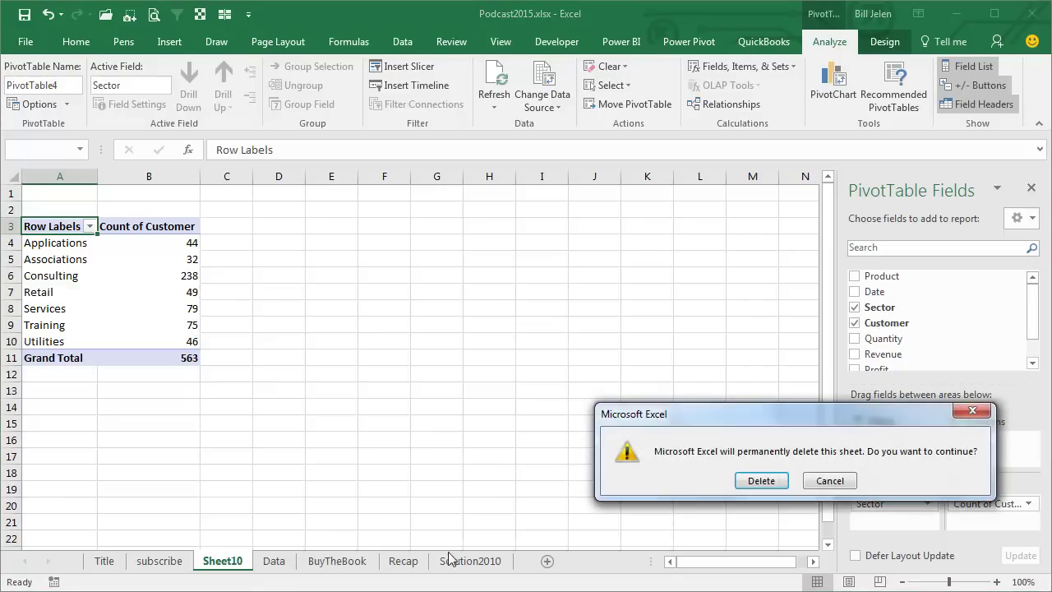
pyautogui.click(769, 483)
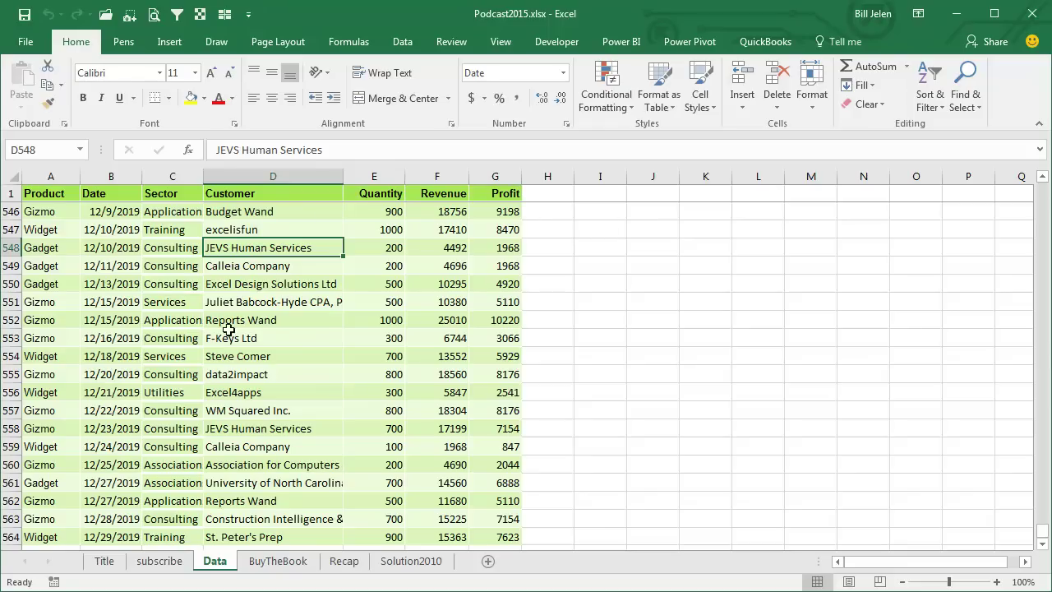
# Insert a pivot table on a new sheet with 'Add this data to the Data Model' ticked.
pyautogui.click(172, 42)
pyautogui.click(29, 82)
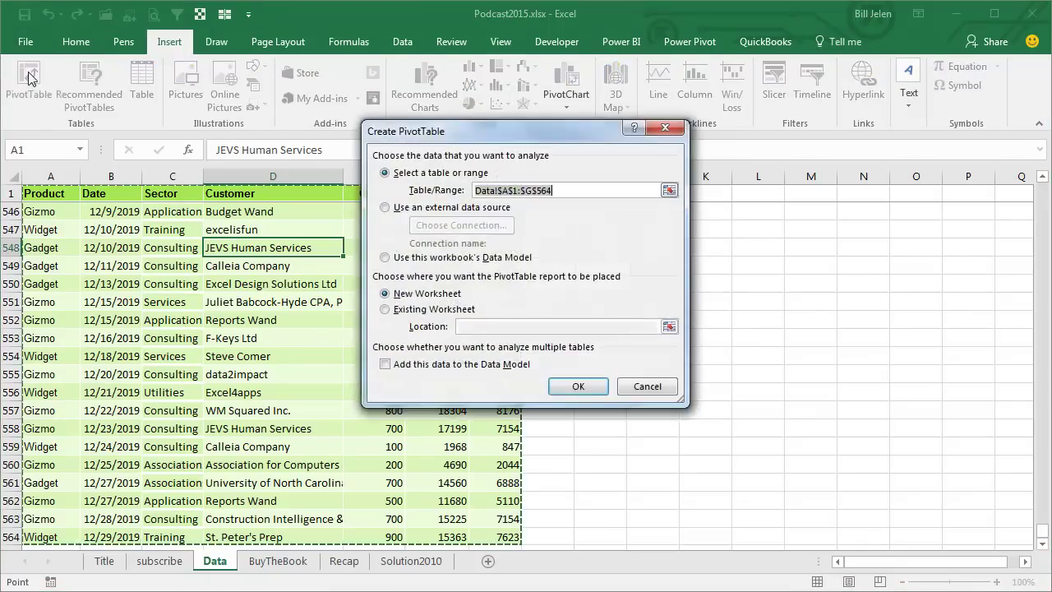
pyautogui.click(385, 365)
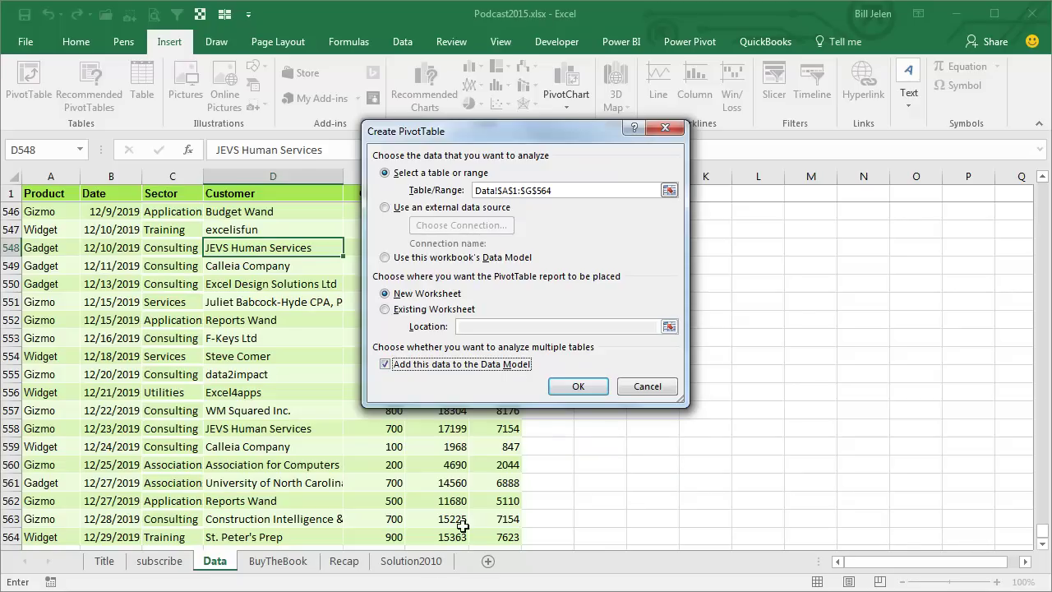
pyautogui.click(578, 388)
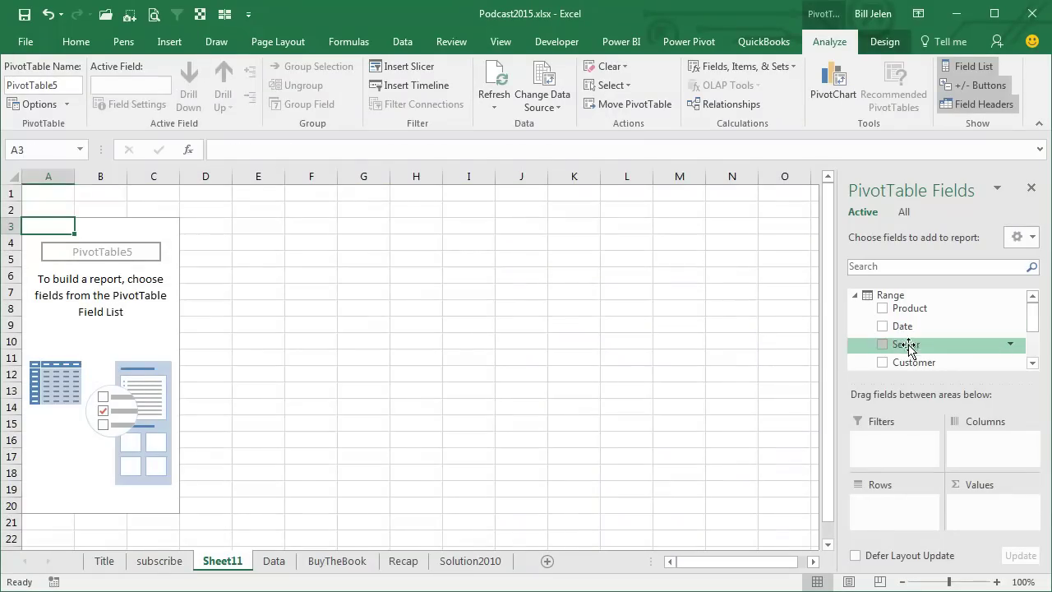
# Put Sector in Rows and Customer in Values, then select a Count of Customer cell.
pyautogui.moveTo(904, 344); pyautogui.dragTo(912, 526)
pyautogui.moveTo(913, 363); pyautogui.dragTo(987, 513)
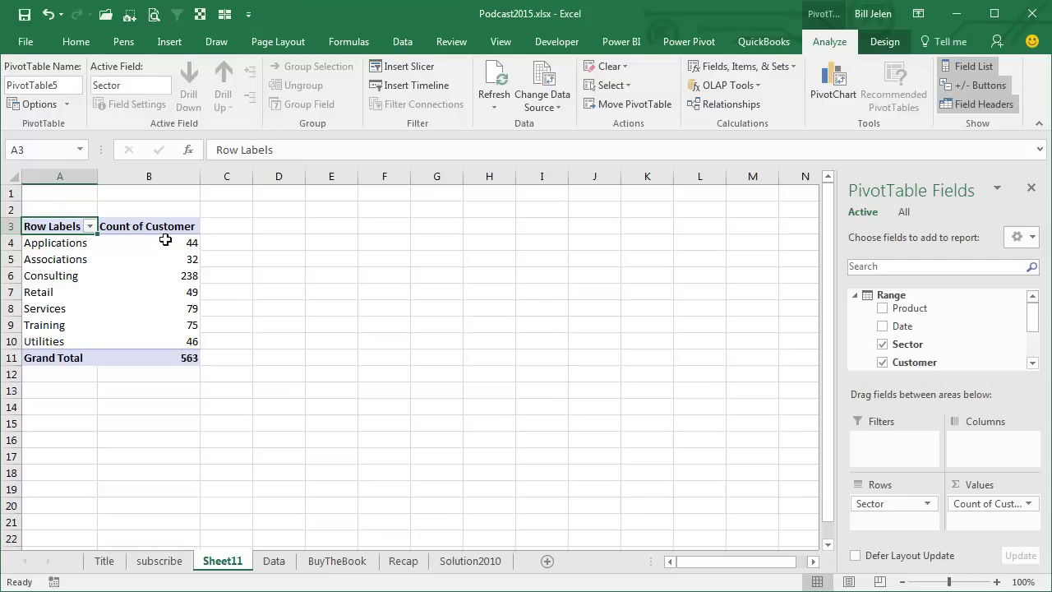
pyautogui.click(179, 242)
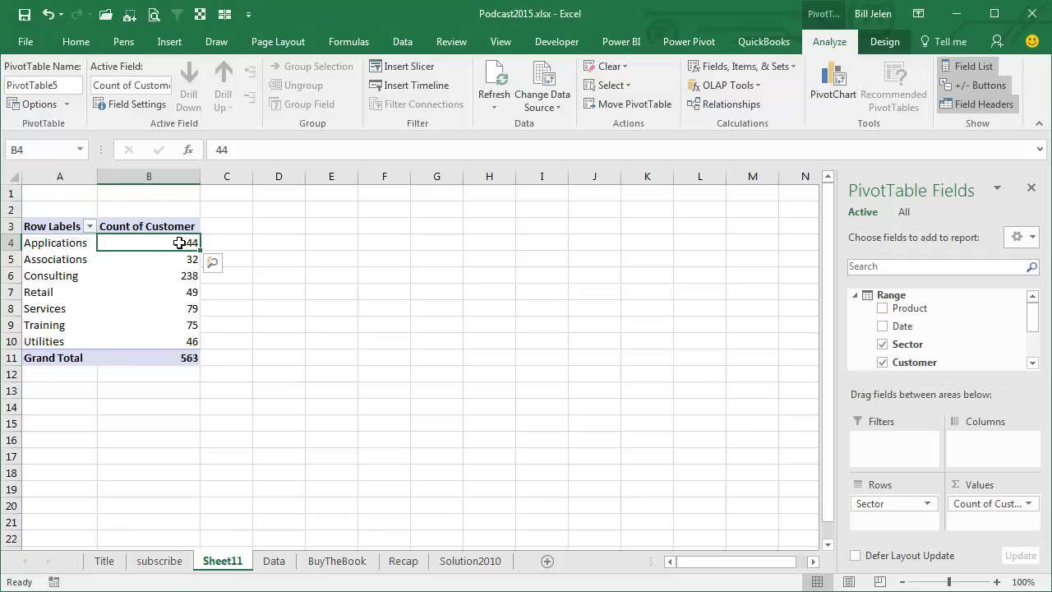
# Summarize the Customer field by Distinct Count in Field Settings, giving Consulting 30 and total 73.
pyautogui.click(143, 108)
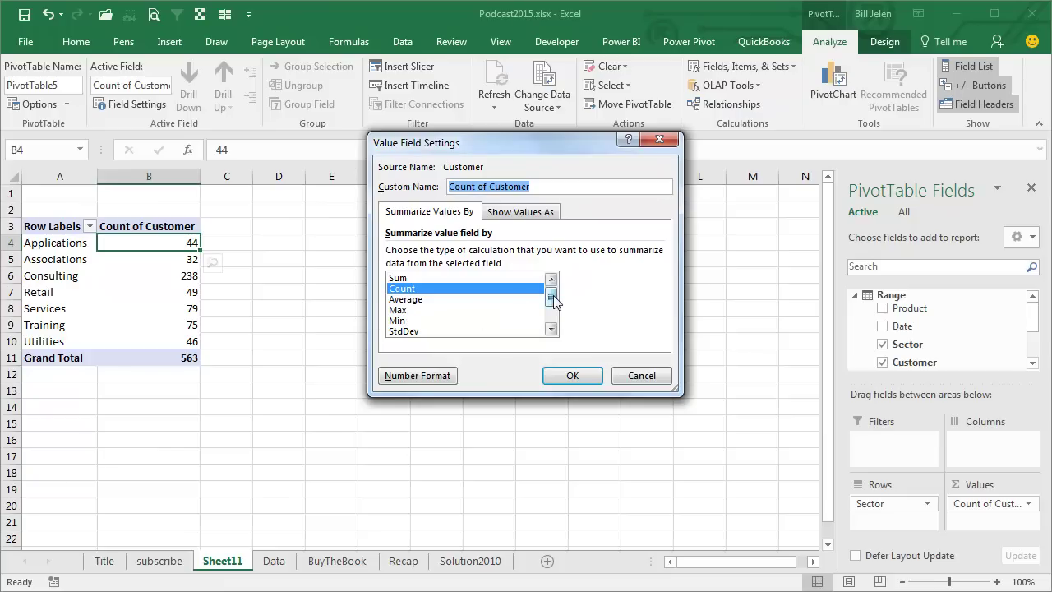
pyautogui.moveTo(553, 299); pyautogui.dragTo(553, 319)
pyautogui.click(435, 331)
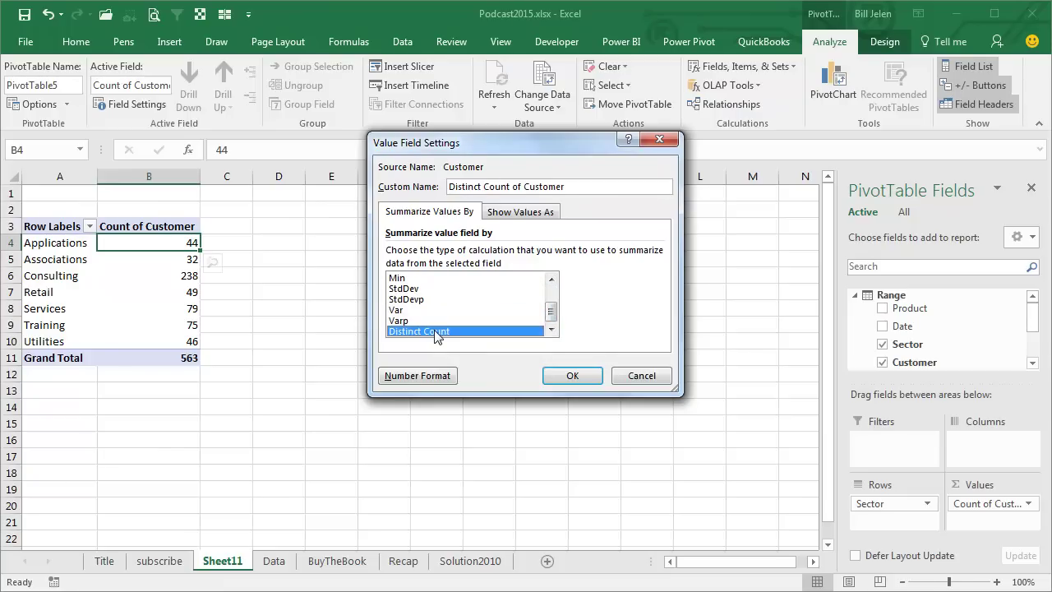
pyautogui.click(554, 376)
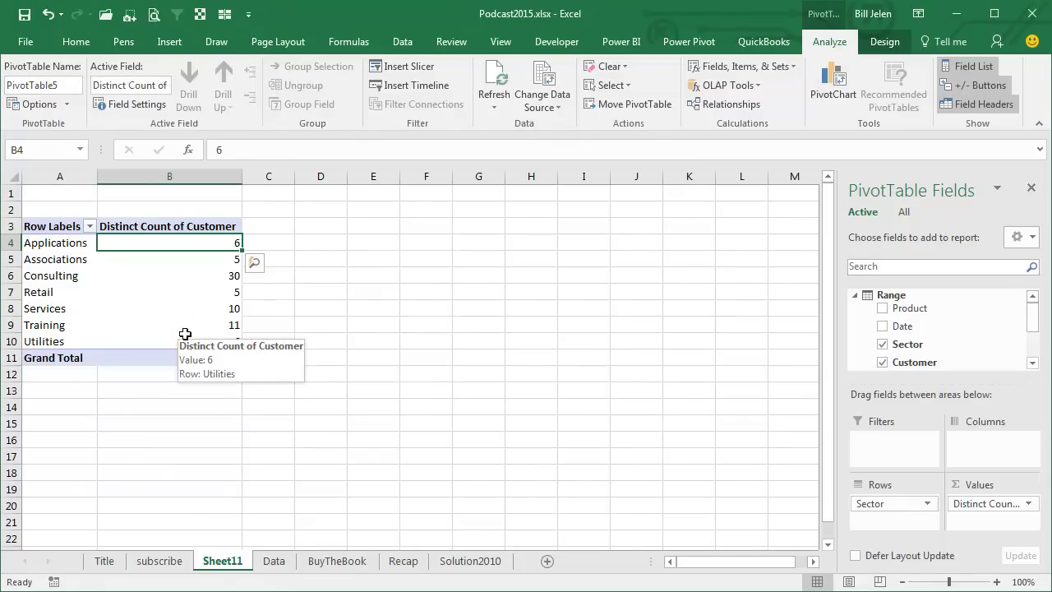
pyautogui.click(471, 561)
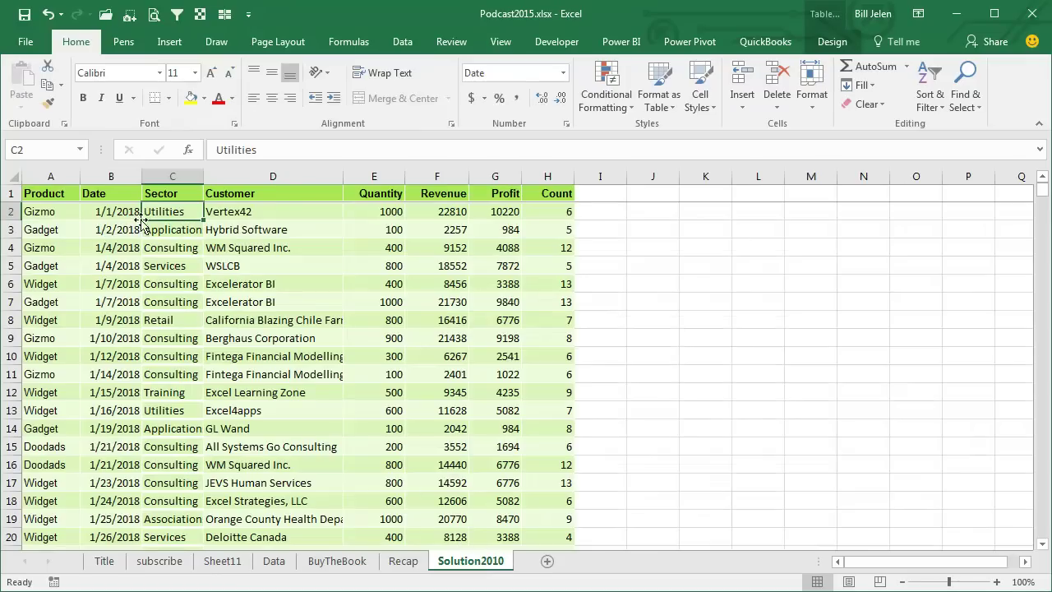
pyautogui.click(552, 211)
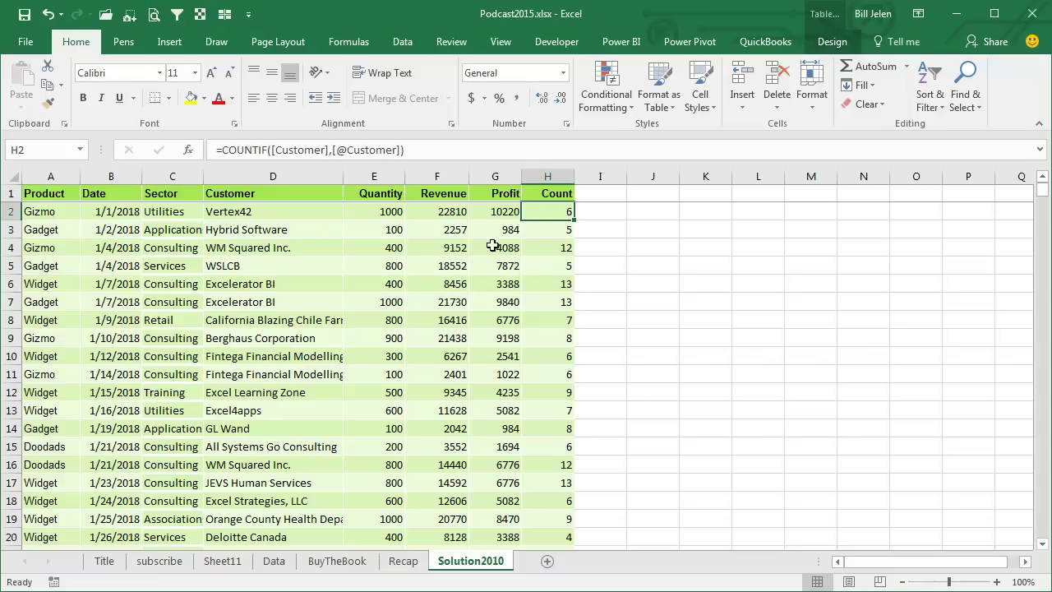
pyautogui.click(596, 194)
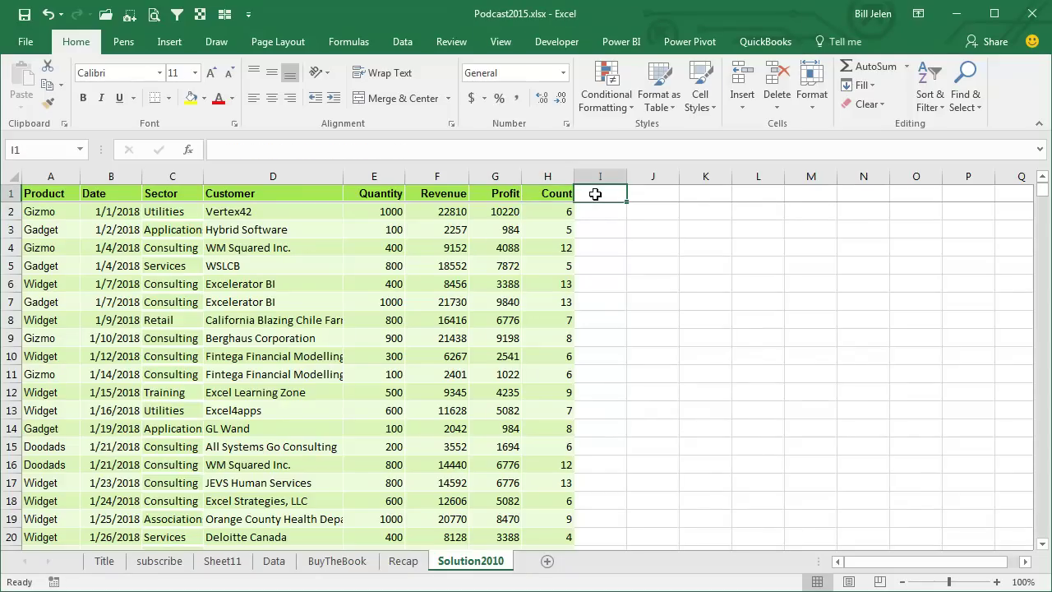
pyautogui.write('Distinct Count')
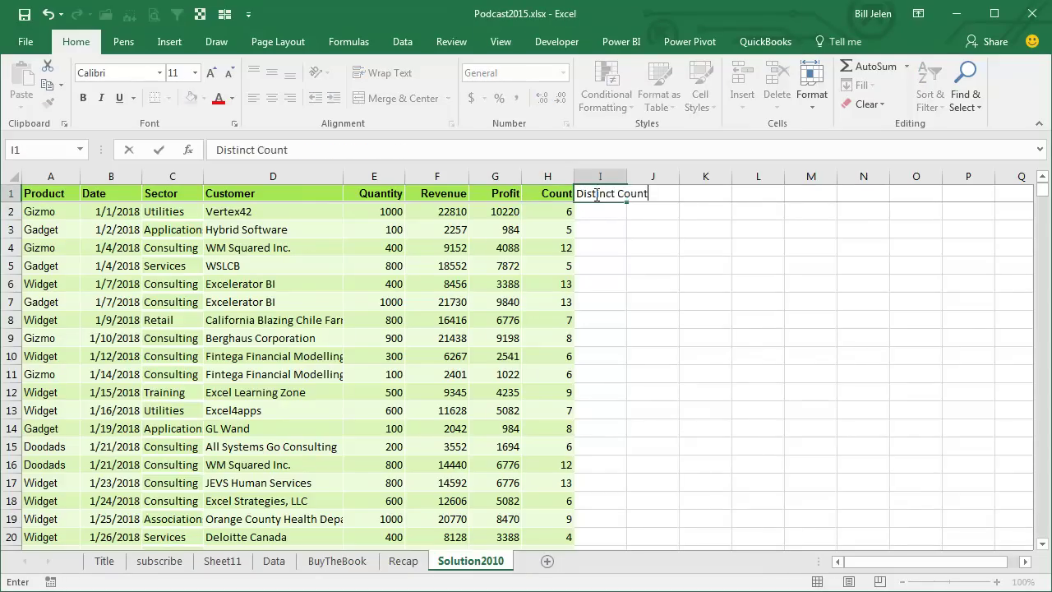
pyautogui.press('Return')
pyautogui.write('=1')
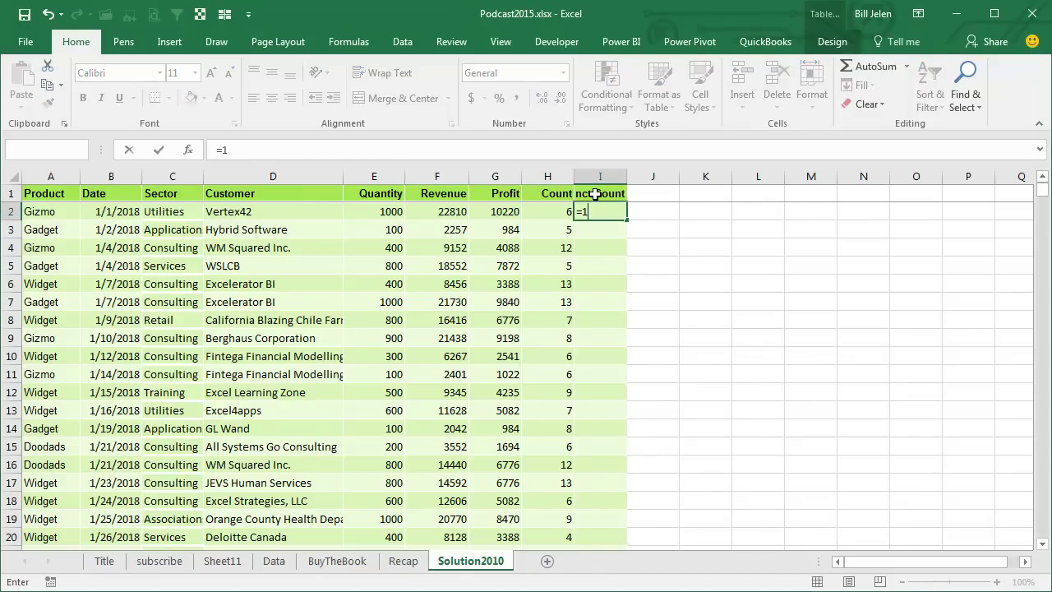
pyautogui.hotkey('shift', 'Tab')
pyautogui.press('Tab')
pyautogui.write('=1/[@Count]')
pyautogui.hotkey('ctrl', 'Return')
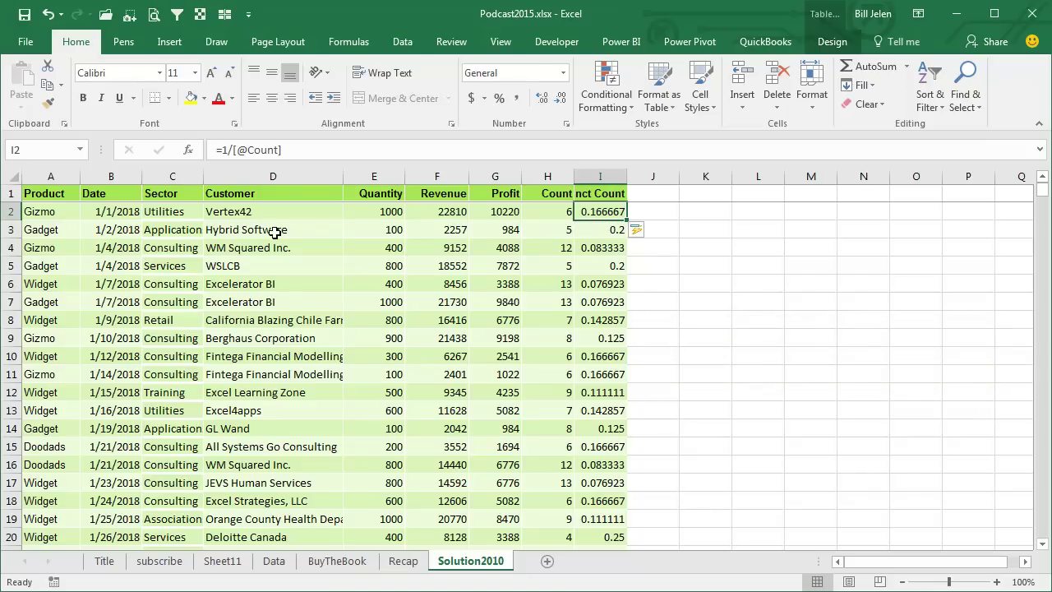
pyautogui.click(181, 230)
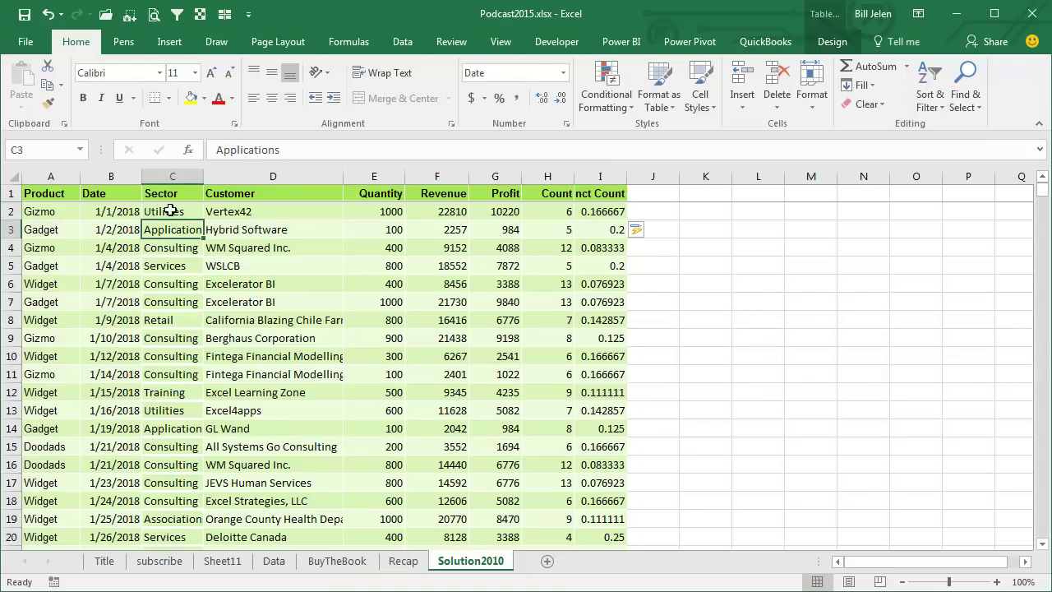
# Insert a pivot table from the Data8 table on a new sheet with Sector rows and Sum of Distinct Count.
pyautogui.click(169, 41)
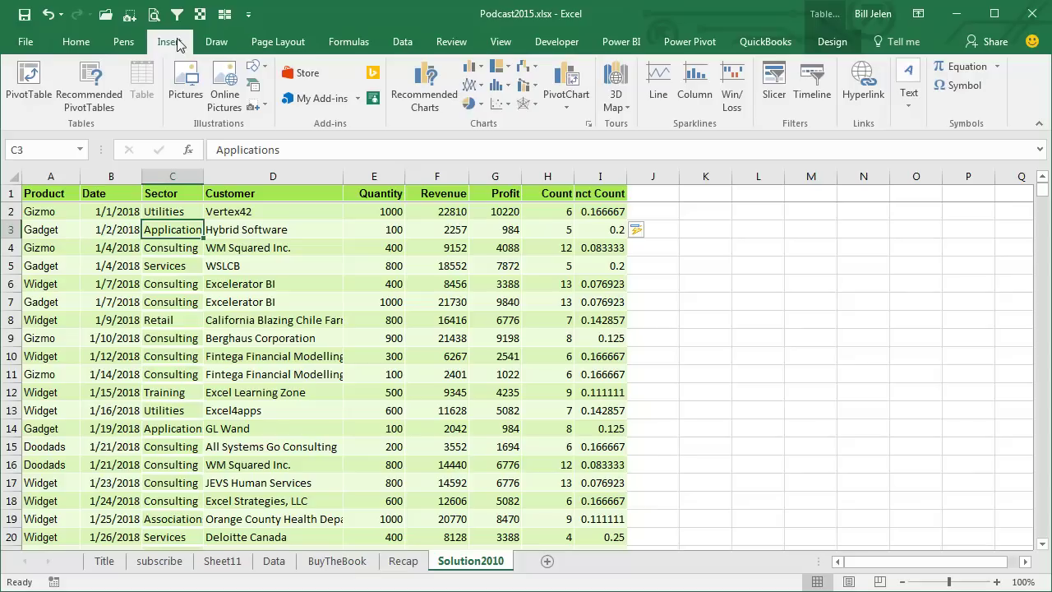
pyautogui.click(29, 79)
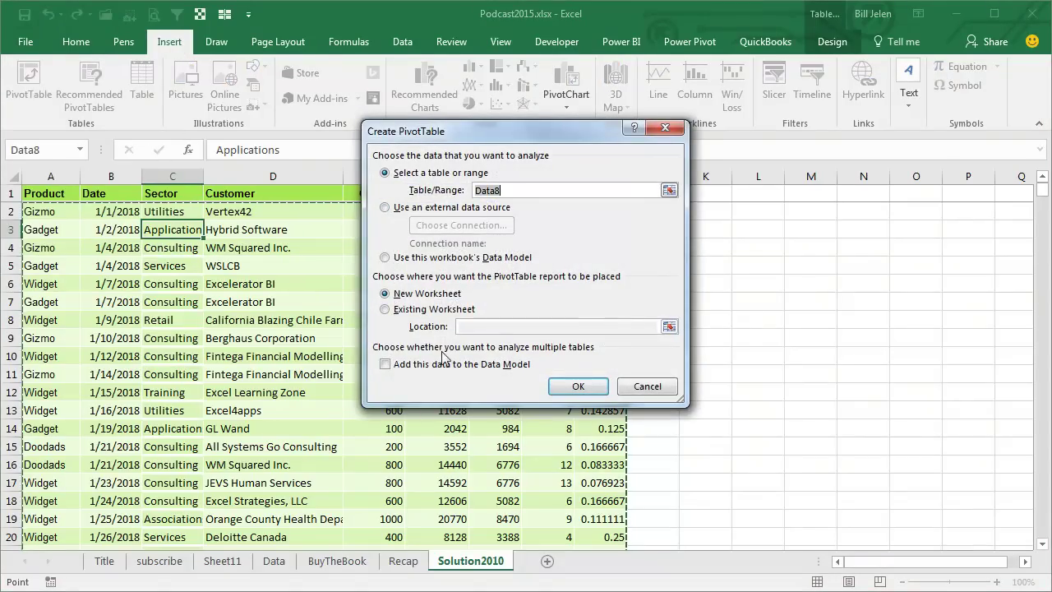
pyautogui.click(560, 385)
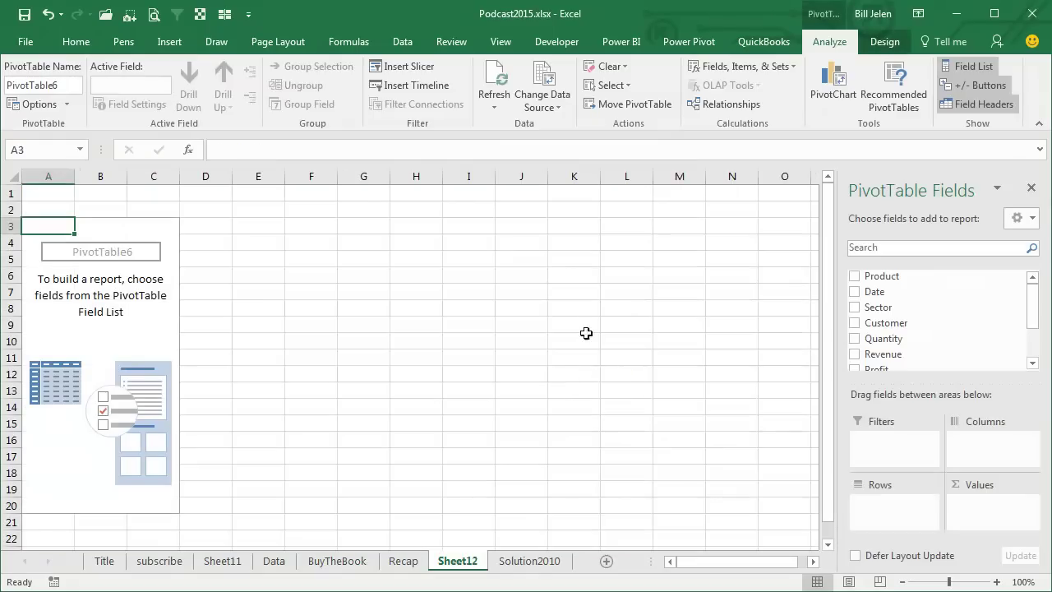
pyautogui.moveTo(903, 304); pyautogui.dragTo(911, 487)
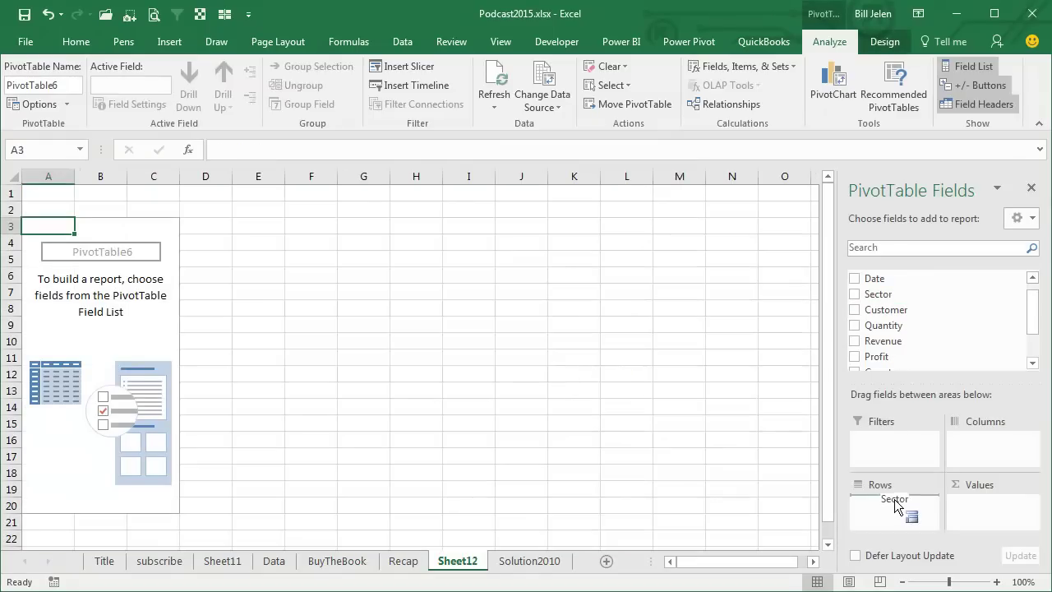
pyautogui.scroll(-2, 987, 329)
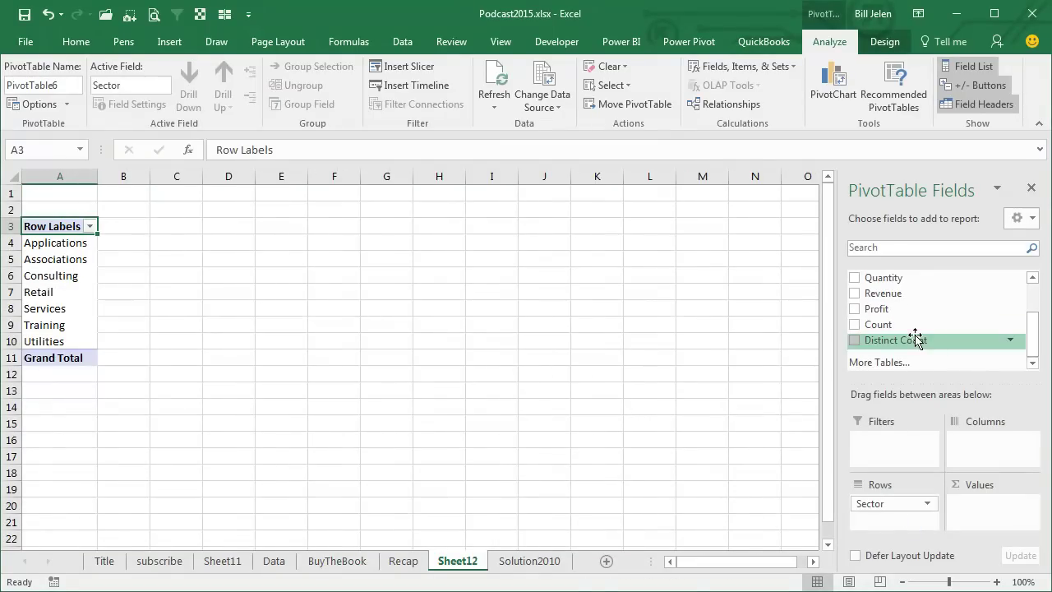
pyautogui.moveTo(913, 339)
pyautogui.mouseDown()
pyautogui.moveTo(982, 431)
pyautogui.moveTo(1007, 505)
pyautogui.mouseUp()
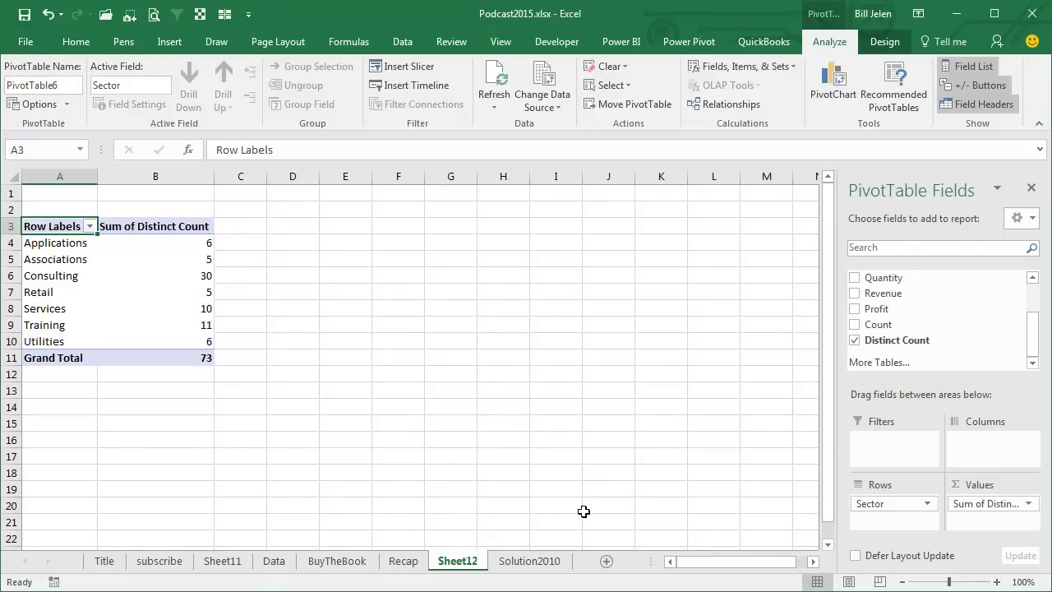
# View the Recap sheet's summary points, then move to the BuyTheBook sheet.
pyautogui.click(411, 561)
pyautogui.click(337, 561)
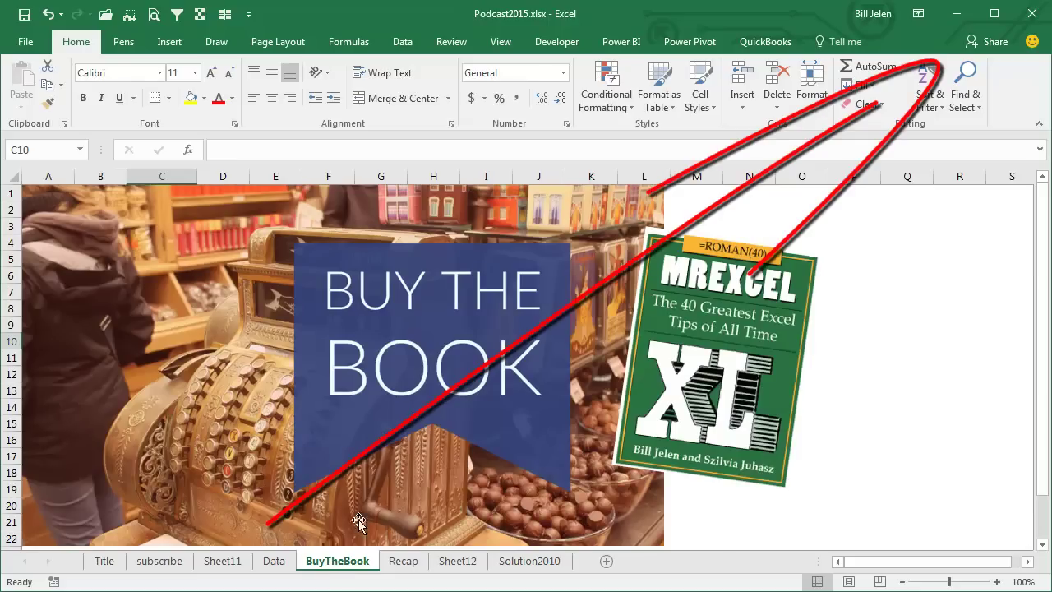